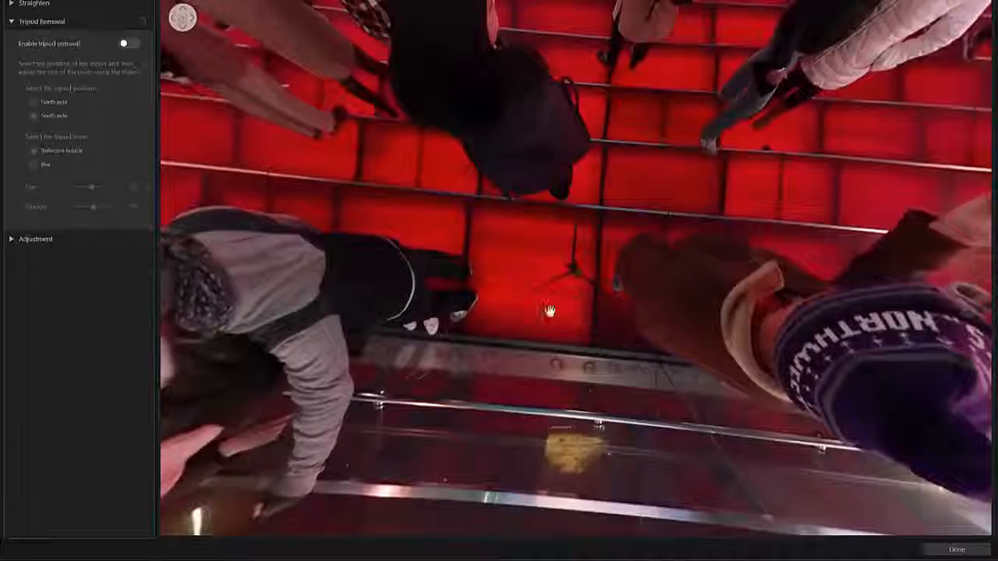
{"action": "left_click", "coordinate": [133, 45]}
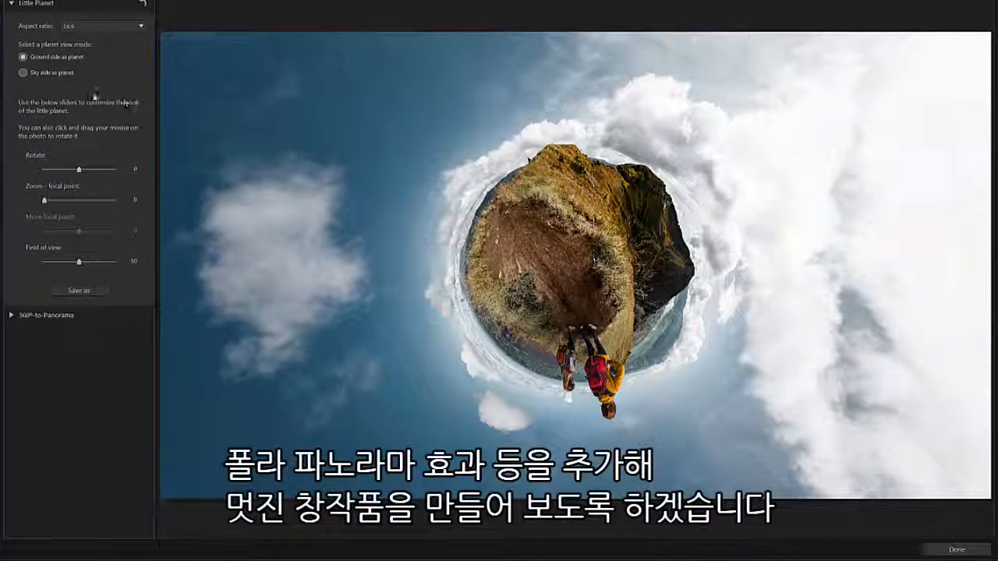
{"action": "left_click", "coordinate": [28, 75]}
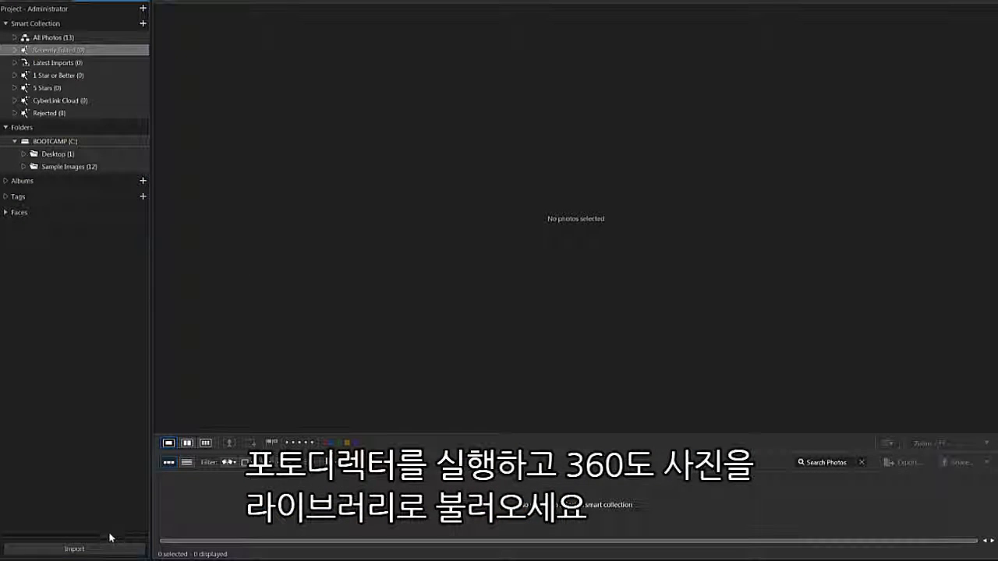
- Import a 360° photo into the library
{"action": "left_click", "coordinate": [112, 551]}
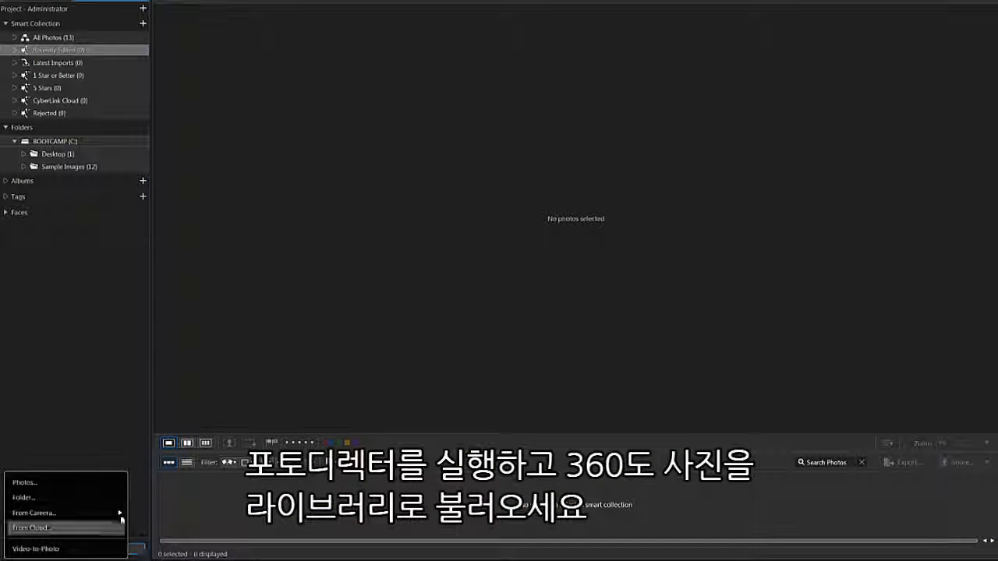
{"action": "left_click", "coordinate": [115, 482]}
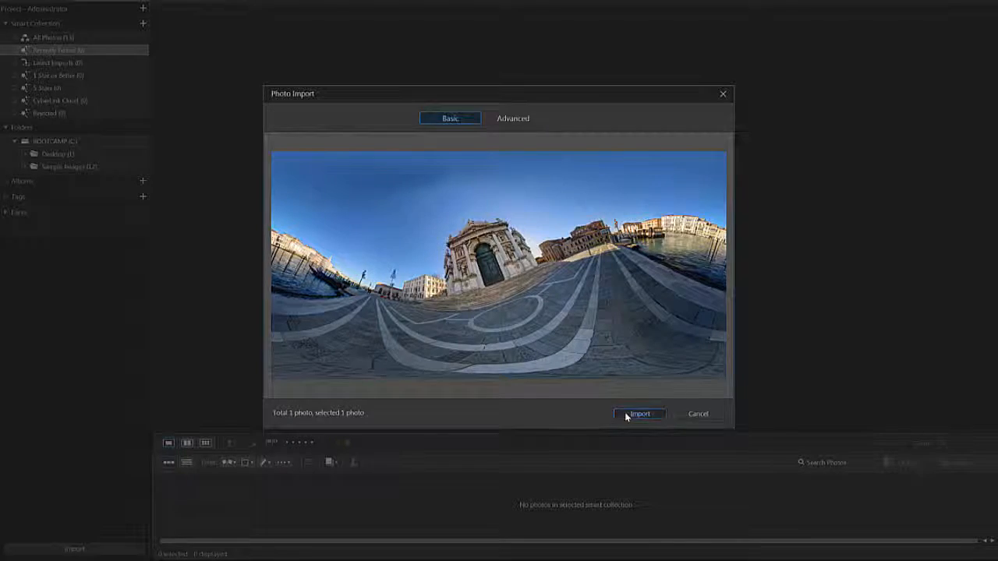
{"action": "left_click", "coordinate": [628, 414]}
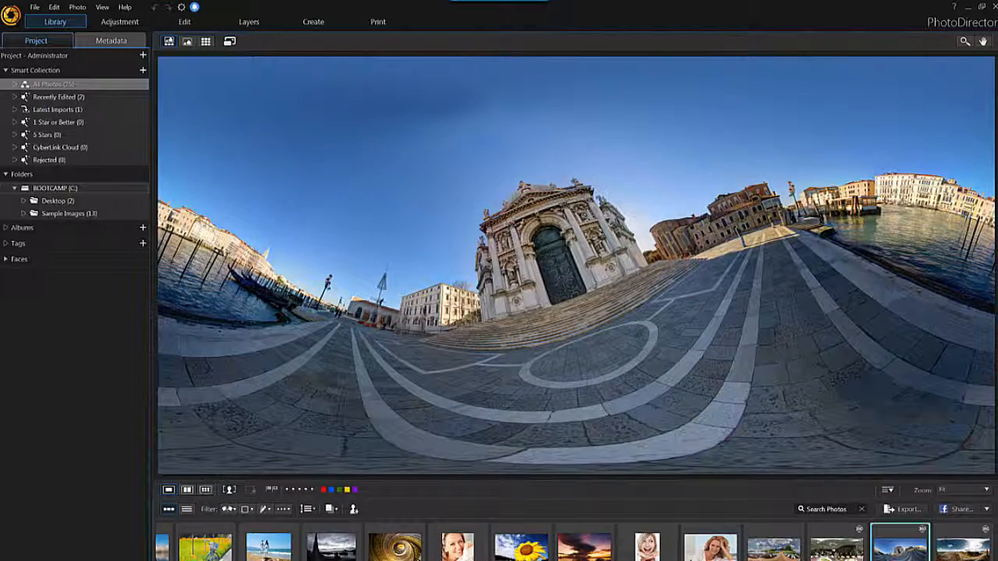
- Switch to Edit mode and open the imported 360° photo
{"action": "left_click", "coordinate": [212, 25]}
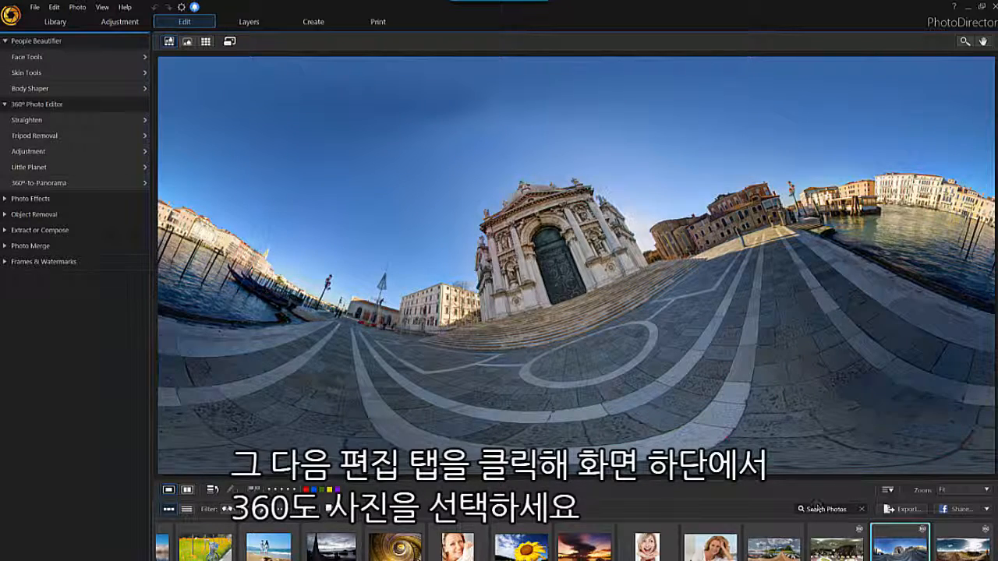
{"action": "double_click", "coordinate": [897, 556]}
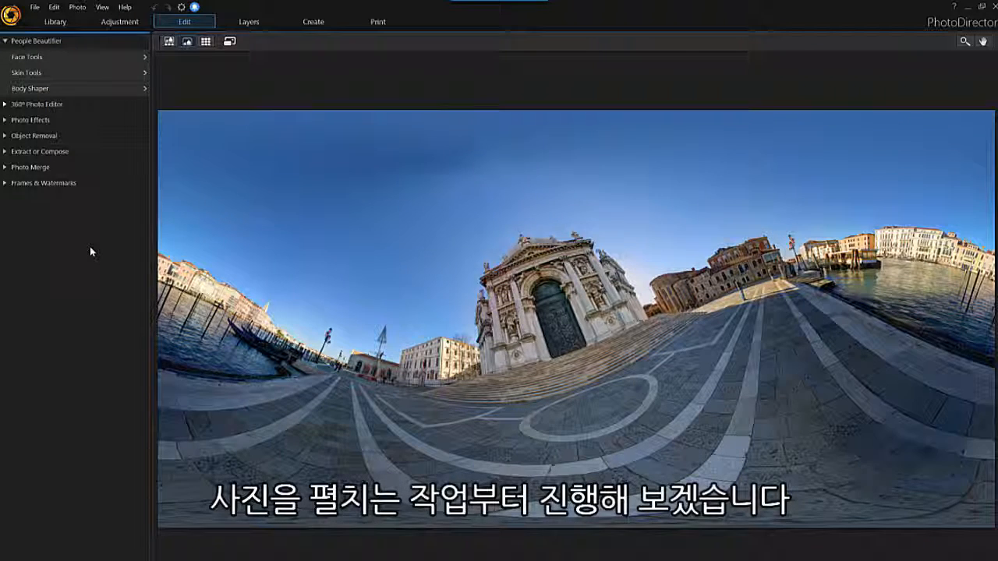
- Open the 360° Photo Editor's Straighten tool and adjust the horizontal, vertical and tilt controls
{"action": "left_click", "coordinate": [107, 104]}
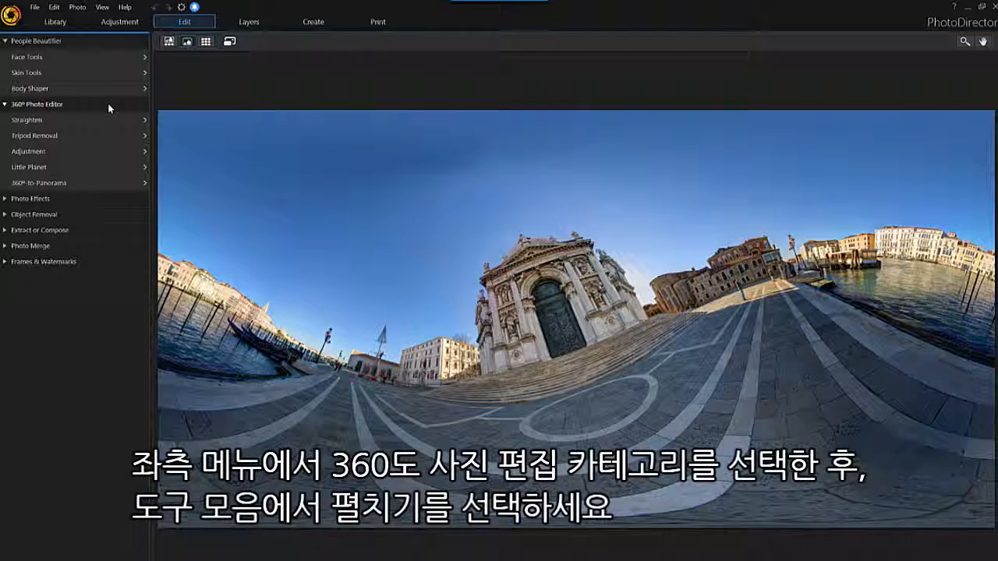
{"action": "left_click", "coordinate": [96, 118]}
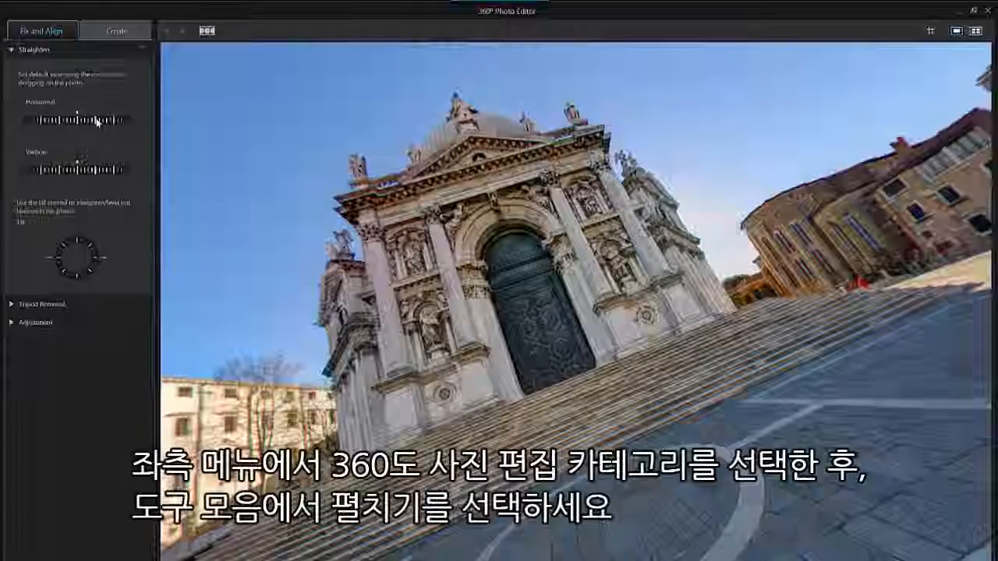
{"action": "left_click_drag", "start_coordinate": [82, 124], "coordinate": [77, 118]}
{"action": "left_click_drag", "start_coordinate": [76, 170], "coordinate": [77, 172]}
{"action": "mouse_move", "coordinate": [98, 255]}
{"action": "left_mouse_down"}
{"action": "mouse_move", "coordinate": [94, 271]}
{"action": "mouse_move", "coordinate": [103, 268]}
{"action": "left_mouse_up"}
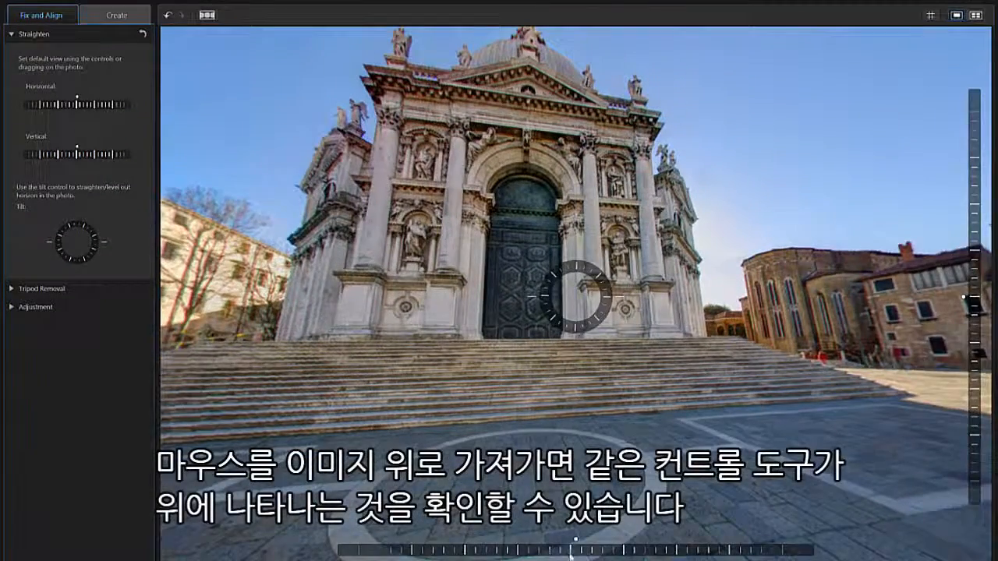
{"action": "left_click_drag", "start_coordinate": [572, 553], "coordinate": [600, 554]}
{"action": "left_click_drag", "start_coordinate": [975, 304], "coordinate": [974, 311]}
{"action": "left_click_drag", "start_coordinate": [609, 302], "coordinate": [611, 307]}
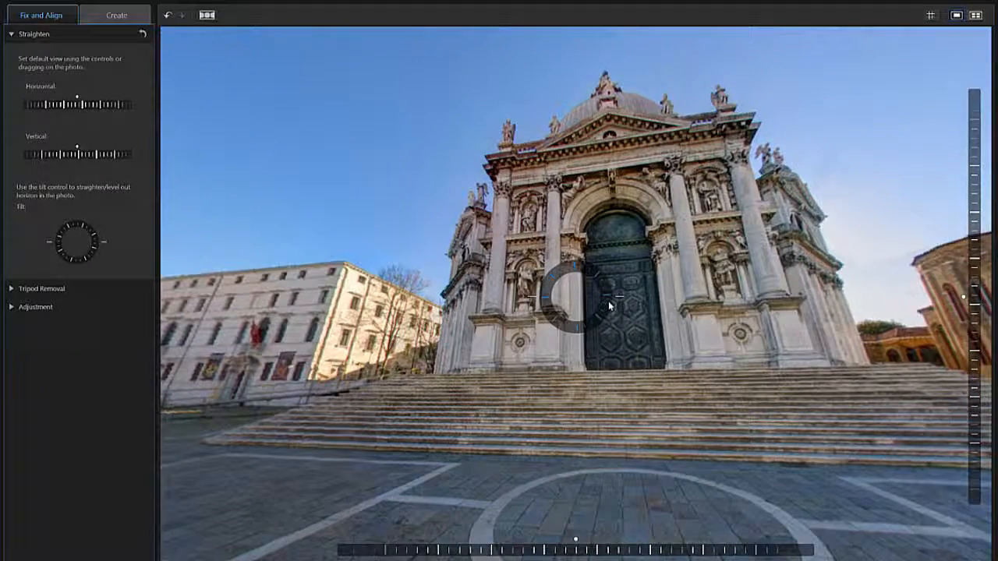
- Drag the photo to place the desired focal point at the centre of the default view
{"action": "left_click_drag", "start_coordinate": [509, 322], "coordinate": [831, 349]}
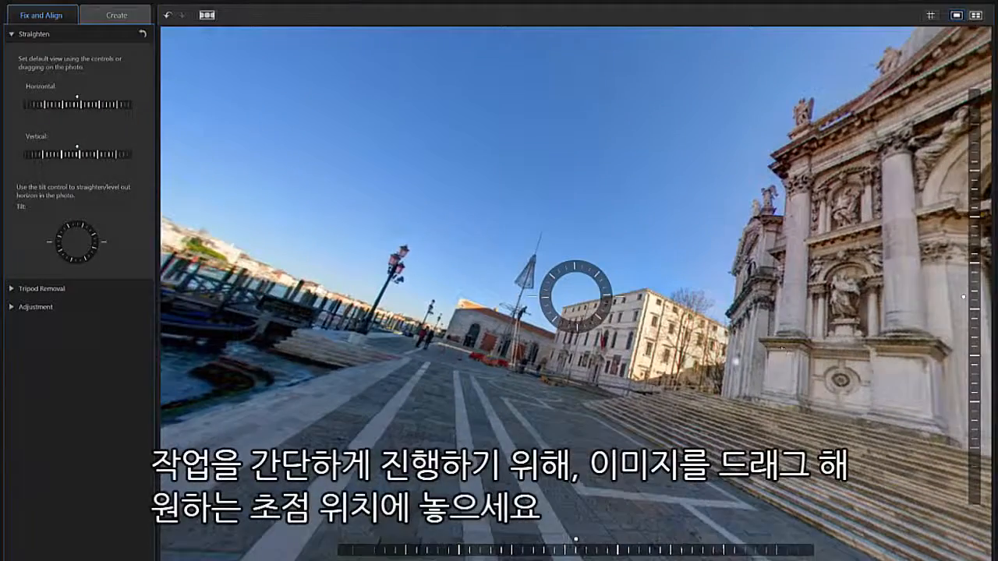
{"action": "left_click_drag", "start_coordinate": [473, 333], "coordinate": [826, 331]}
{"action": "left_click_drag", "start_coordinate": [477, 303], "coordinate": [850, 316]}
{"action": "left_click_drag", "start_coordinate": [567, 331], "coordinate": [737, 319]}
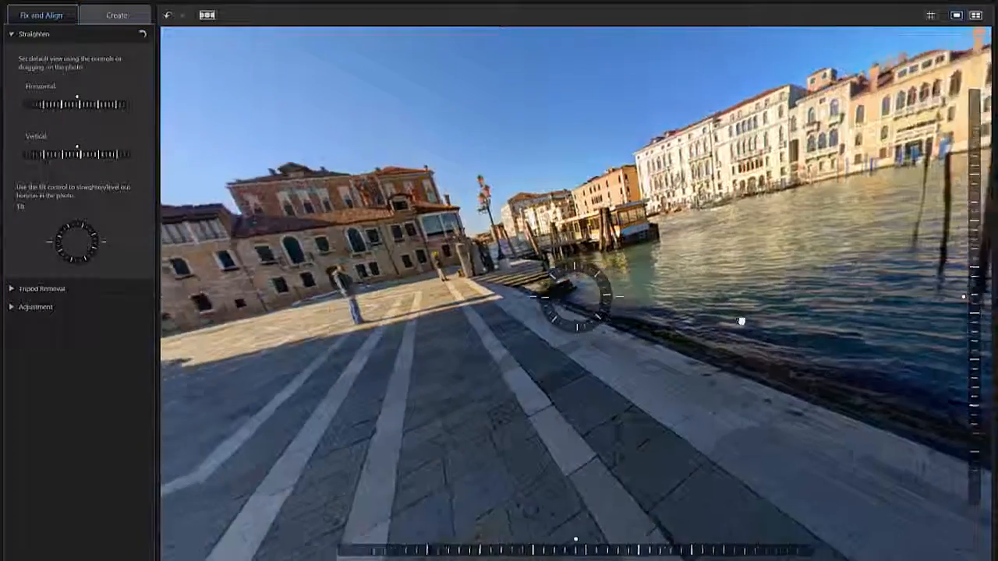
{"action": "left_click_drag", "start_coordinate": [483, 355], "coordinate": [651, 352]}
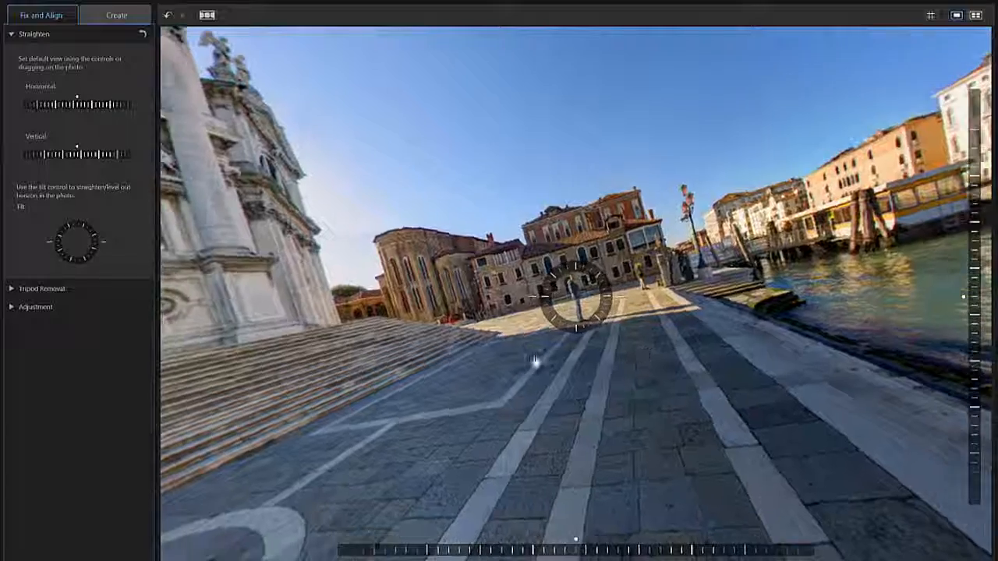
- Level the horizon with the tilt, horizontal and vertical controls and apply the straightening
{"action": "left_click_drag", "start_coordinate": [609, 300], "coordinate": [608, 308]}
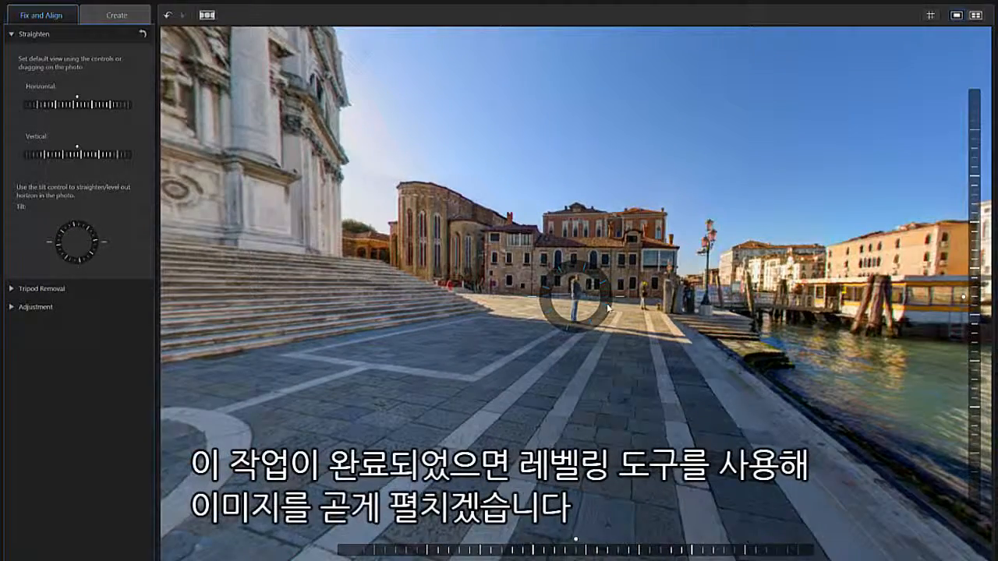
{"action": "left_click_drag", "start_coordinate": [581, 551], "coordinate": [629, 552]}
{"action": "left_click_drag", "start_coordinate": [975, 347], "coordinate": [982, 370]}
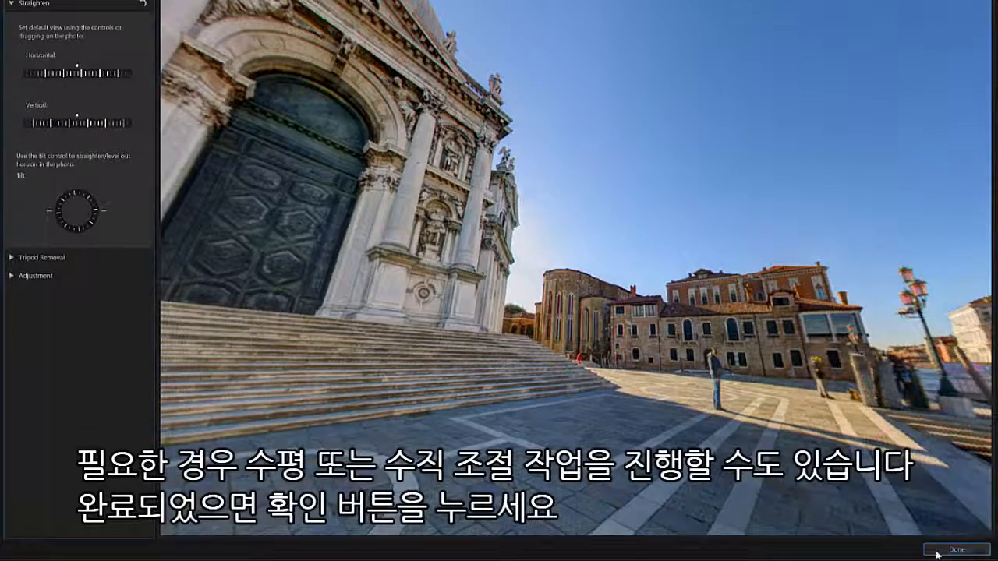
{"action": "left_click", "coordinate": [938, 552]}
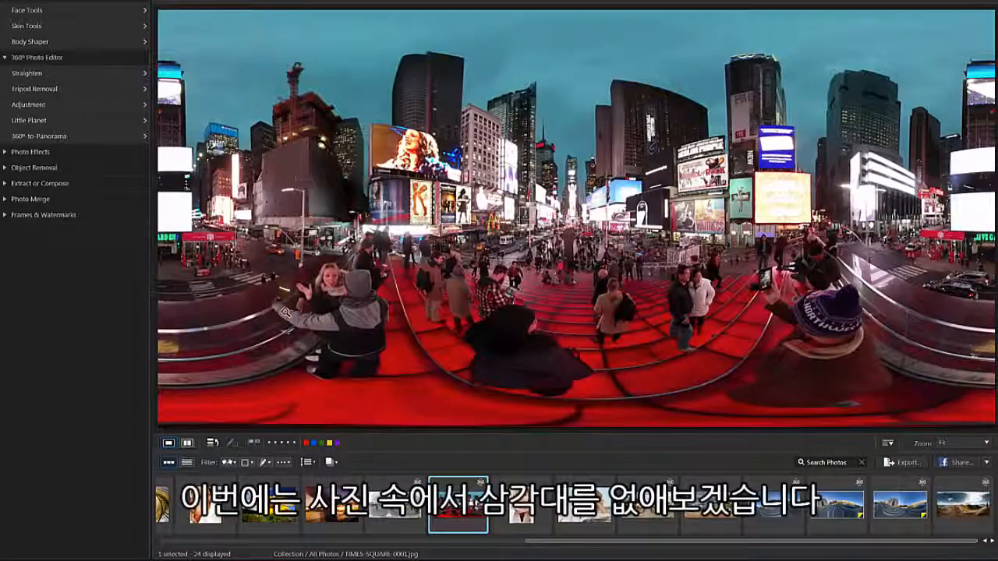
- Open Tripod Removal, enable it, and set the tripod position to South pole
{"action": "left_click", "coordinate": [94, 88]}
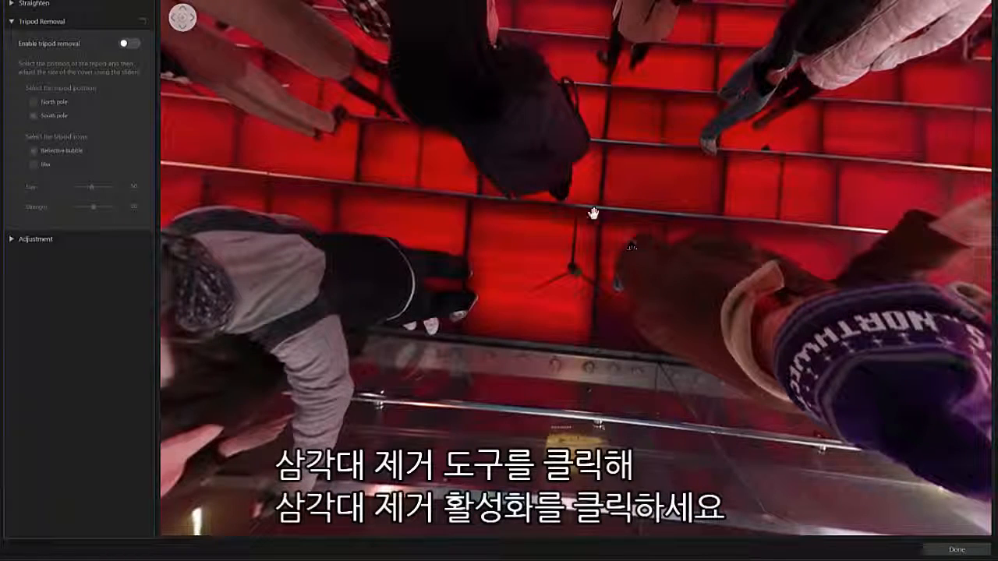
{"action": "left_click", "coordinate": [133, 44]}
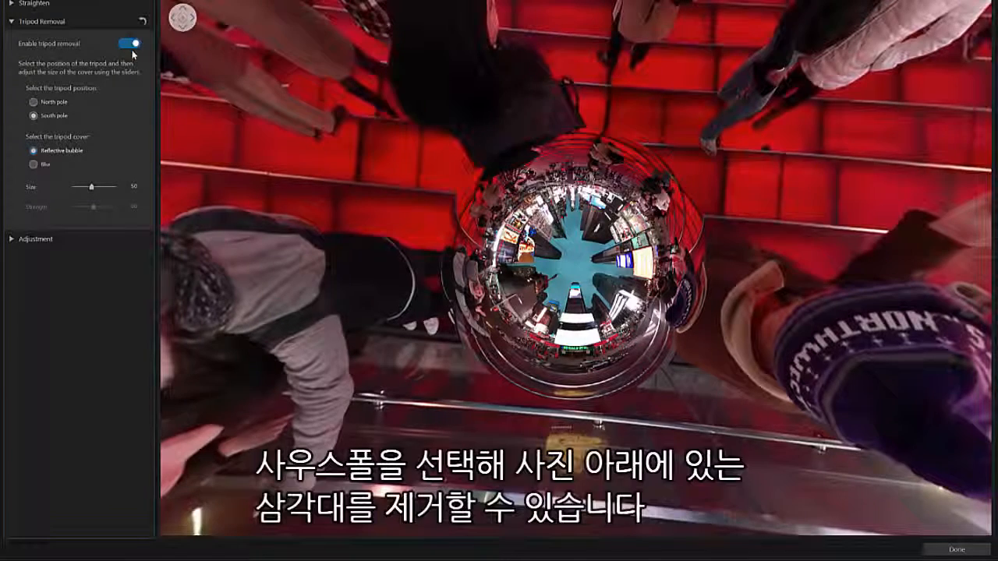
{"action": "left_click", "coordinate": [34, 102]}
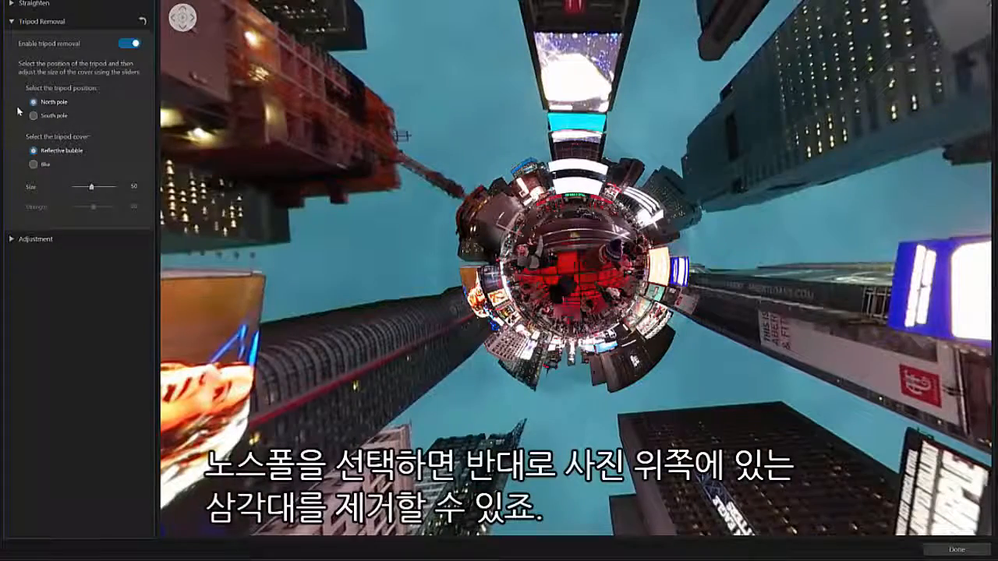
{"action": "left_click", "coordinate": [33, 116]}
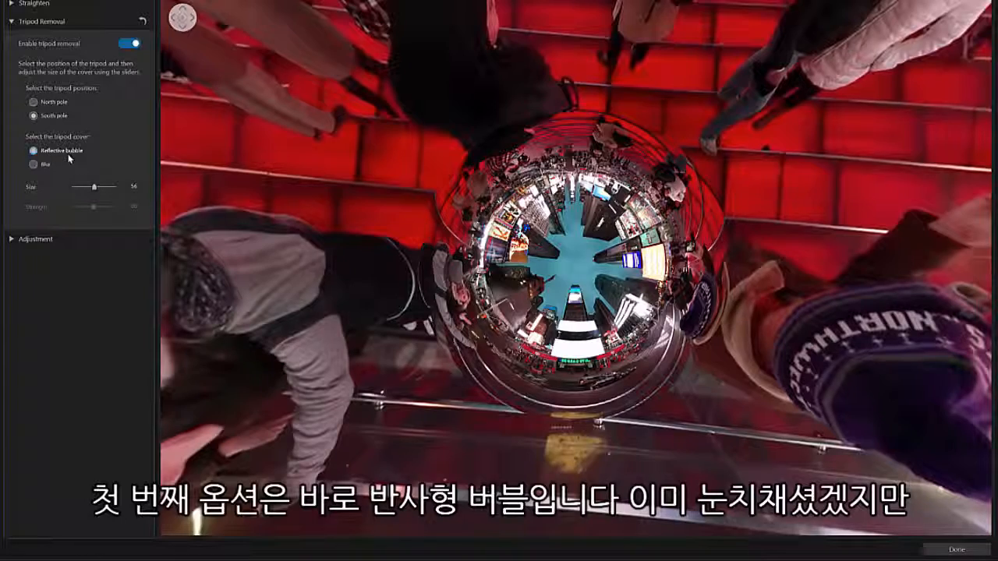
- Cover the tripod with a Blur of size 24, adjust its strength, and apply the removal
{"action": "left_click_drag", "start_coordinate": [94, 193], "coordinate": [103, 195]}
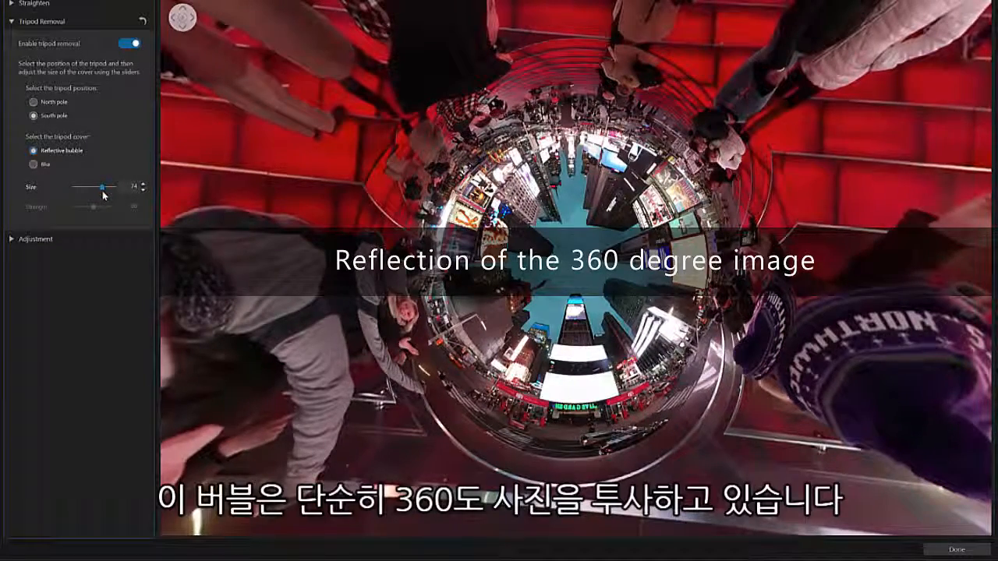
{"action": "left_click_drag", "start_coordinate": [103, 195], "coordinate": [78, 203]}
{"action": "left_click", "coordinate": [33, 164]}
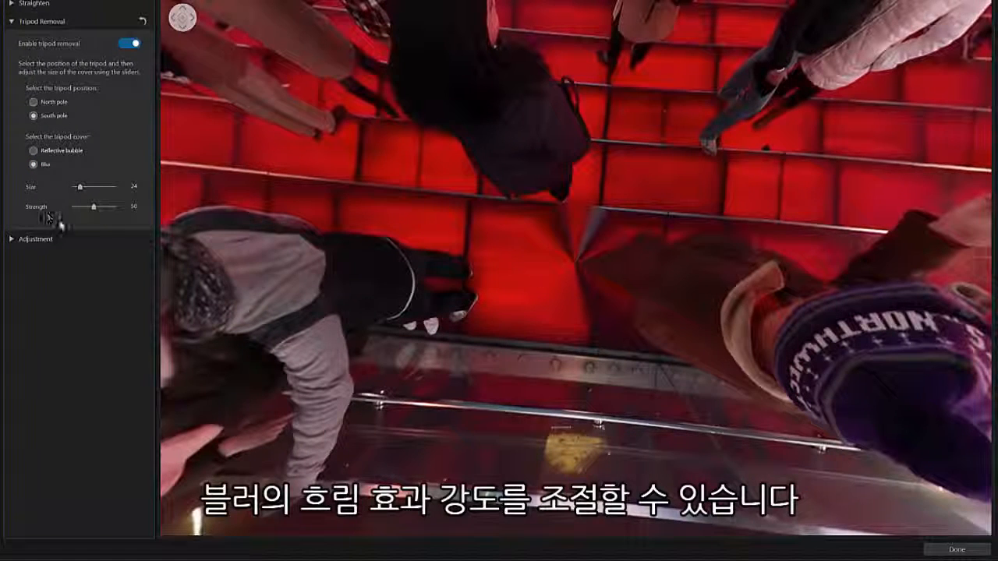
{"action": "mouse_move", "coordinate": [93, 209]}
{"action": "left_mouse_down"}
{"action": "mouse_move", "coordinate": [114, 212]}
{"action": "mouse_move", "coordinate": [88, 207]}
{"action": "left_mouse_up"}
{"action": "left_click", "coordinate": [943, 551]}
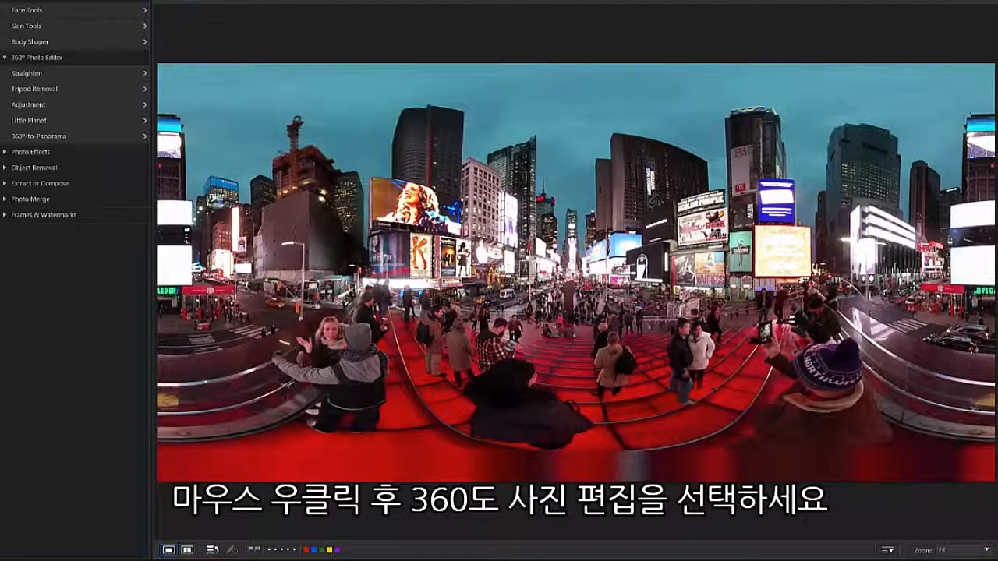
- Open the 360° photo for 360° editing and launch the Little Planet tool
{"action": "right_click", "coordinate": [575, 261]}
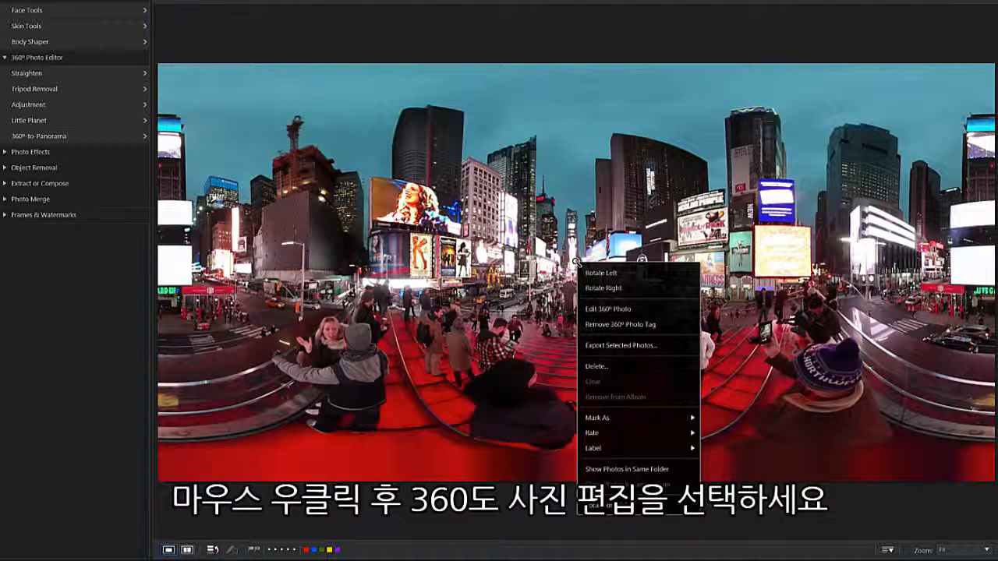
{"action": "left_click", "coordinate": [660, 310]}
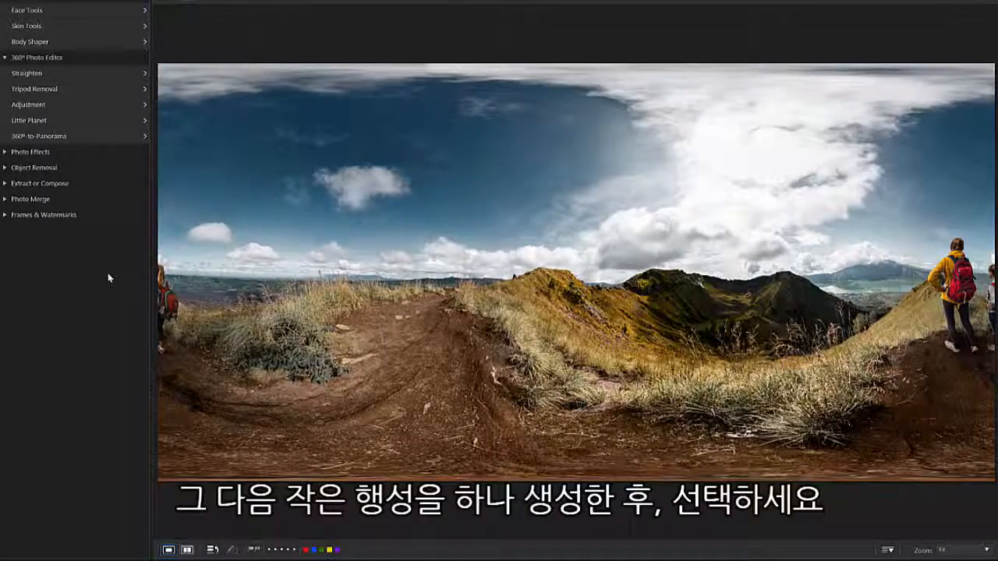
{"action": "left_click", "coordinate": [105, 120]}
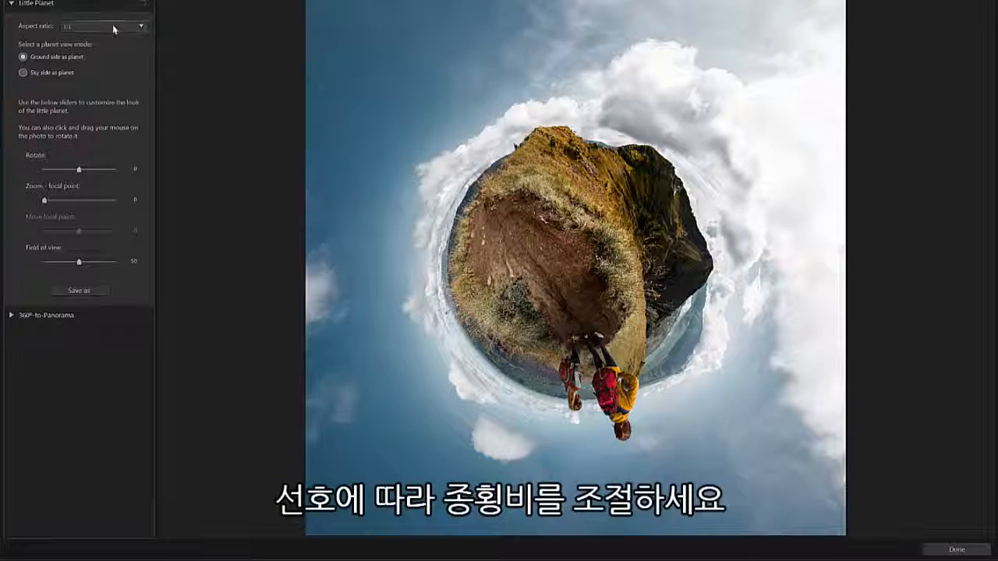
- Set the little planet's aspect ratio to 16:9 and try the Sky side as planet view mode
{"action": "left_click", "coordinate": [113, 26]}
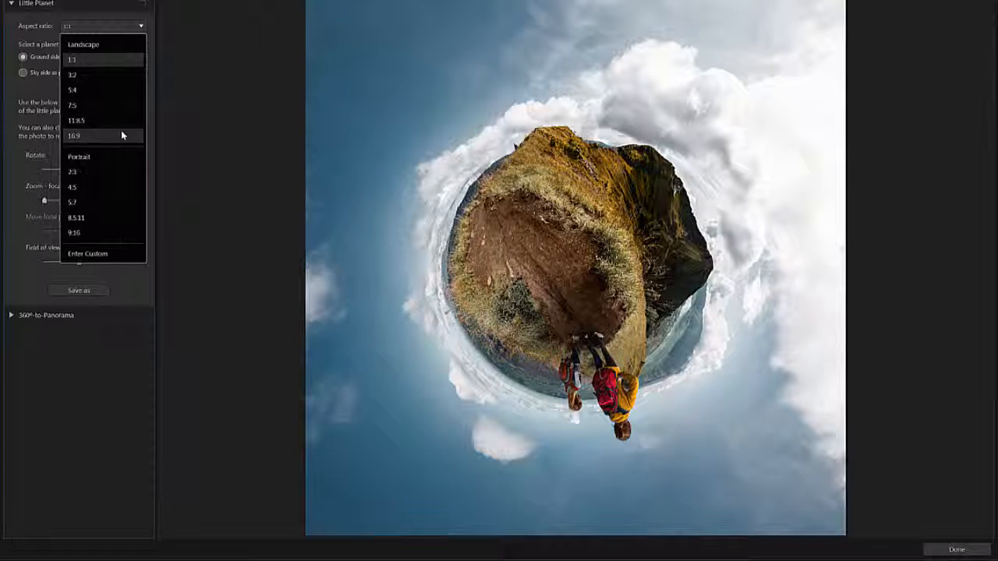
{"action": "left_click", "coordinate": [121, 135]}
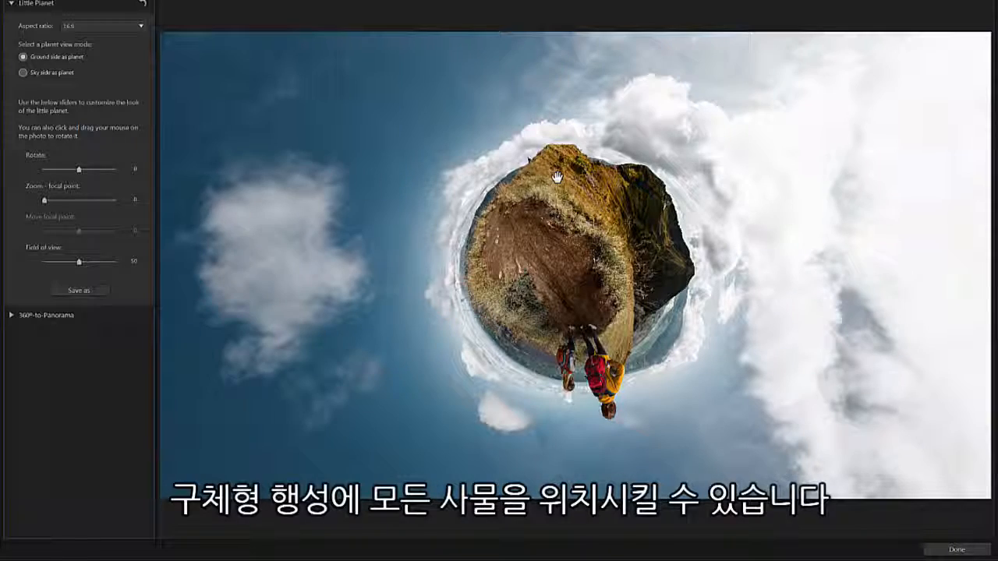
{"action": "left_click", "coordinate": [22, 72]}
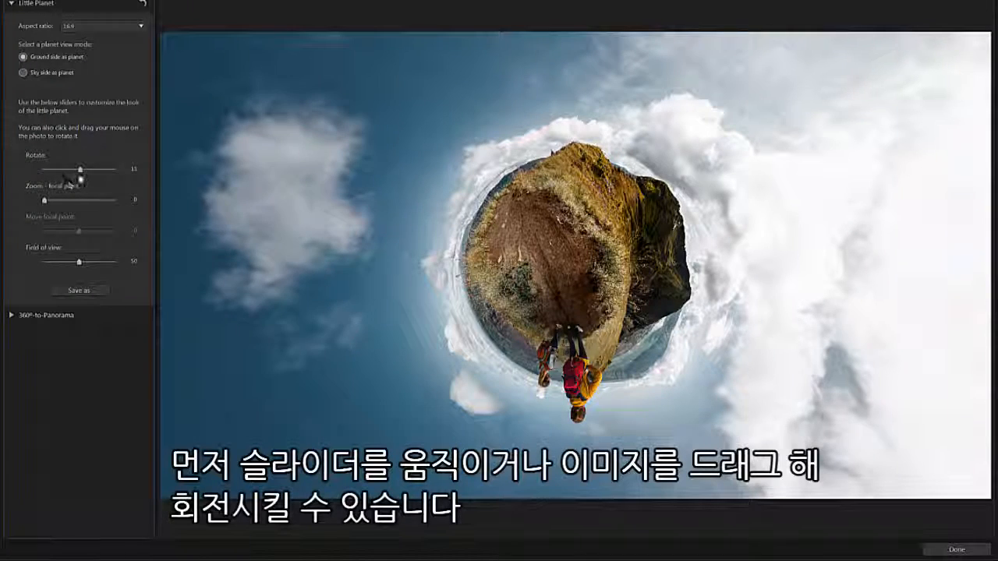
- Rotate the planet to 181, set the focal point zoom to 22 and move the focal point to -102
{"action": "left_click_drag", "start_coordinate": [79, 173], "coordinate": [103, 180]}
{"action": "left_click_drag", "start_coordinate": [379, 227], "coordinate": [553, 350]}
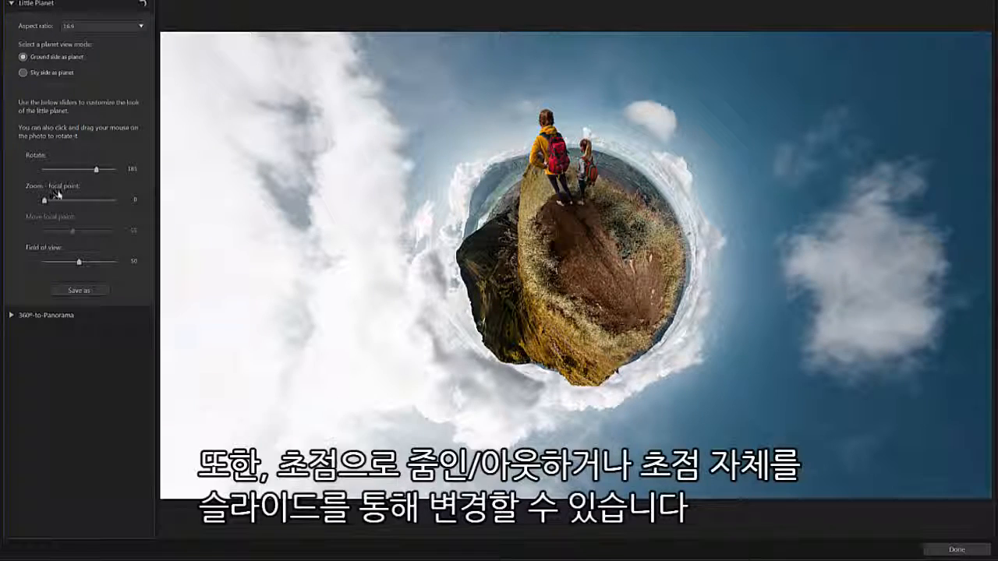
{"action": "left_click_drag", "start_coordinate": [45, 206], "coordinate": [65, 236]}
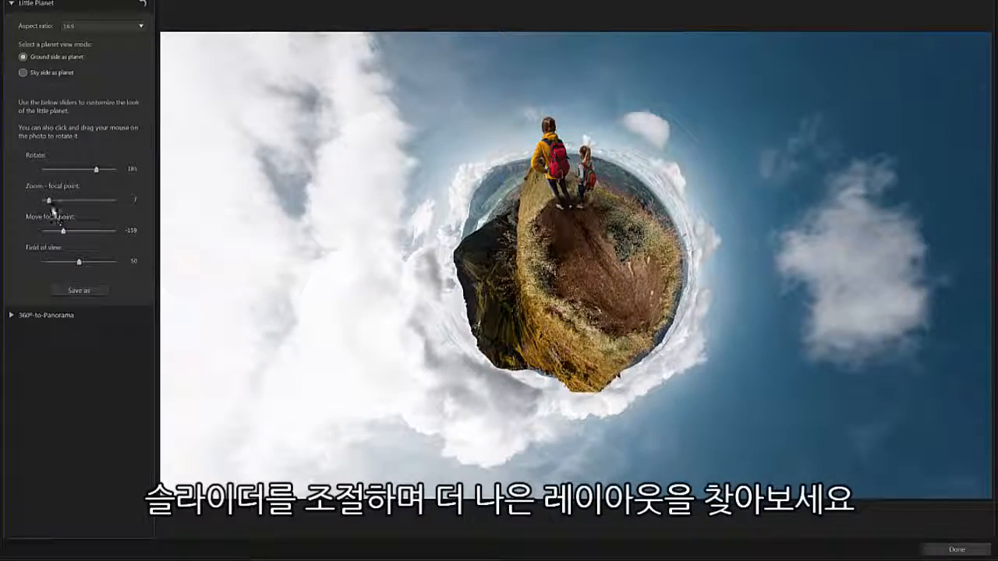
{"action": "left_click_drag", "start_coordinate": [49, 201], "coordinate": [67, 236]}
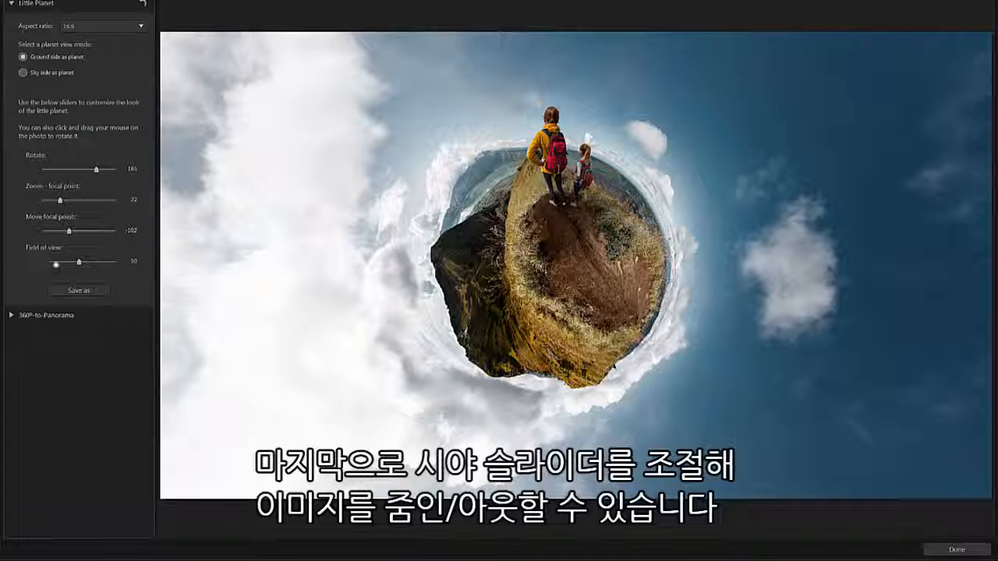
- Set the little planet's field of view to 54, save it as Little-Planet1 JPG, and close the tool
{"action": "mouse_move", "coordinate": [79, 266]}
{"action": "left_mouse_down"}
{"action": "mouse_move", "coordinate": [119, 269]}
{"action": "mouse_move", "coordinate": [27, 262]}
{"action": "mouse_move", "coordinate": [68, 263]}
{"action": "left_mouse_up"}
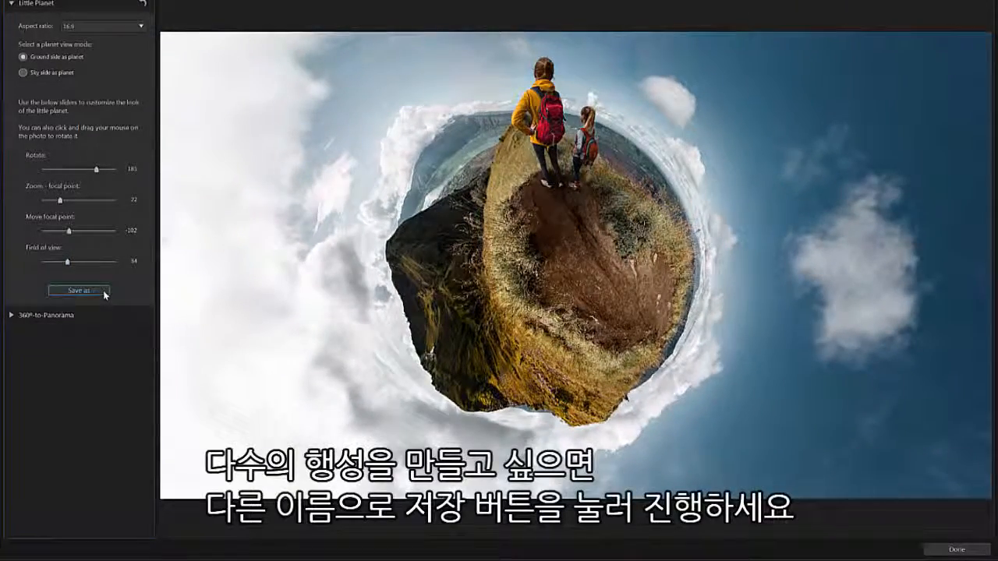
{"action": "left_click", "coordinate": [79, 290]}
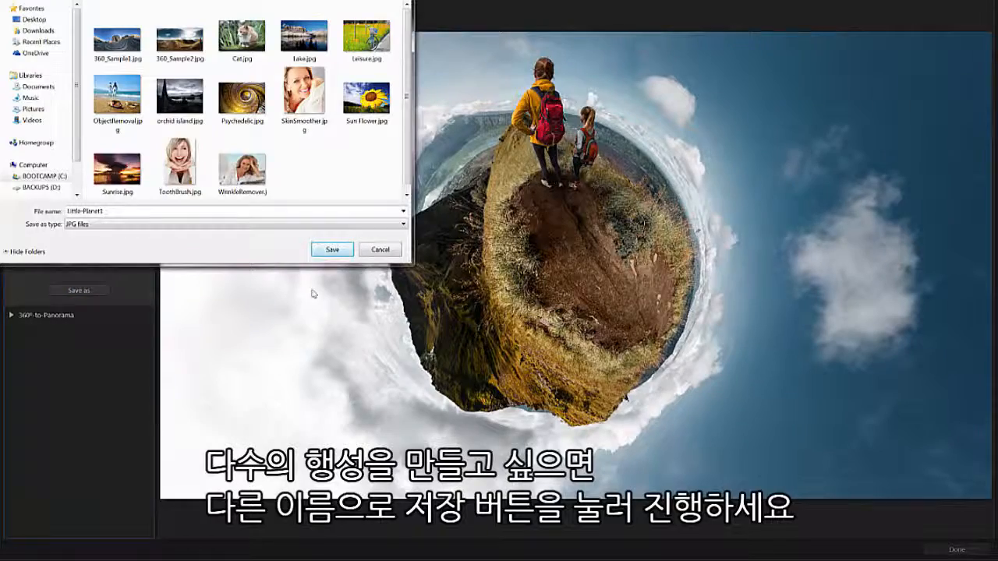
{"action": "left_click", "coordinate": [332, 249]}
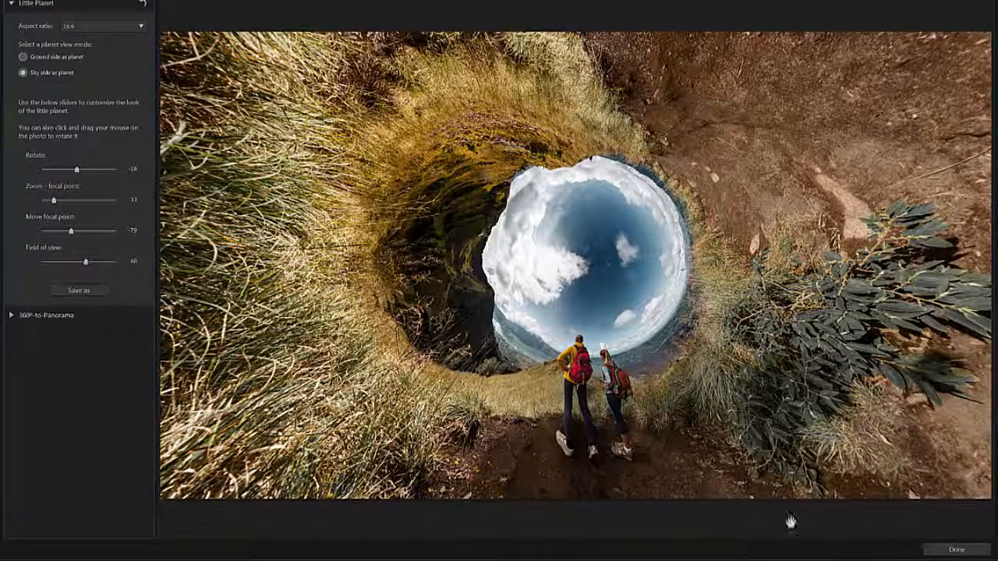
{"action": "left_click", "coordinate": [933, 552]}
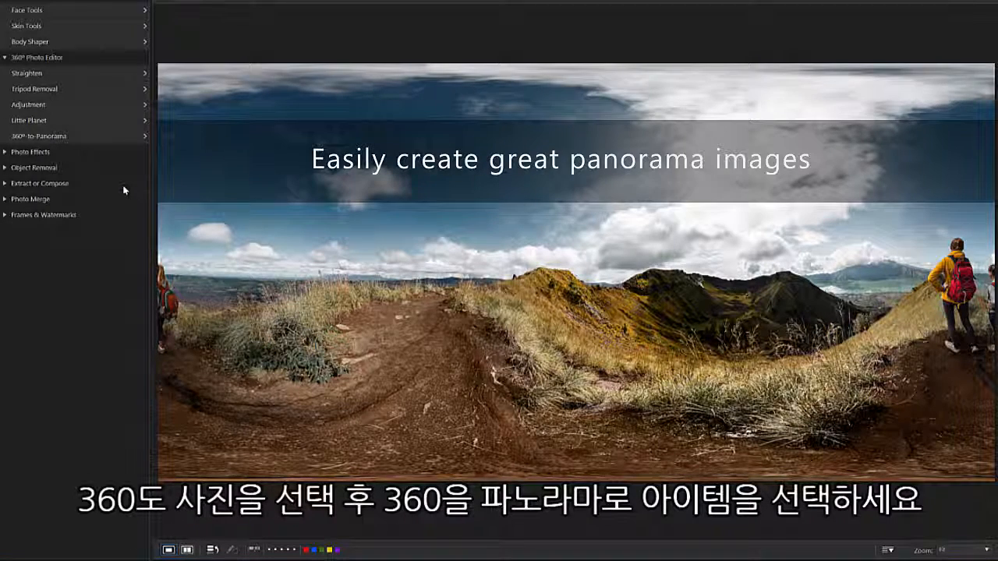
- Open 360°-to-Panorama and compare the Cylinder, Mercator and Equirectangular projections, ending on Equirectangular
{"action": "left_click", "coordinate": [101, 137]}
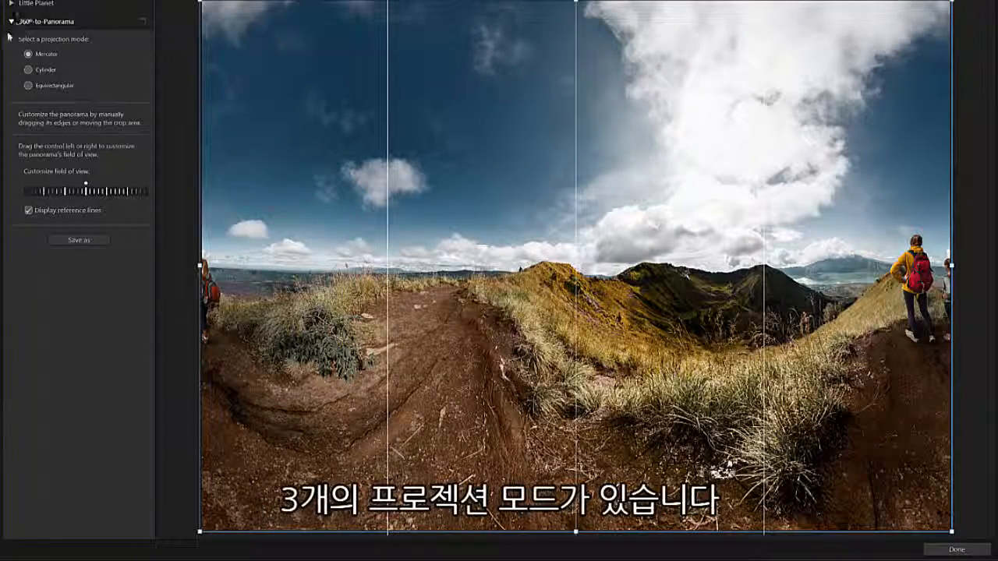
{"action": "left_click", "coordinate": [28, 70]}
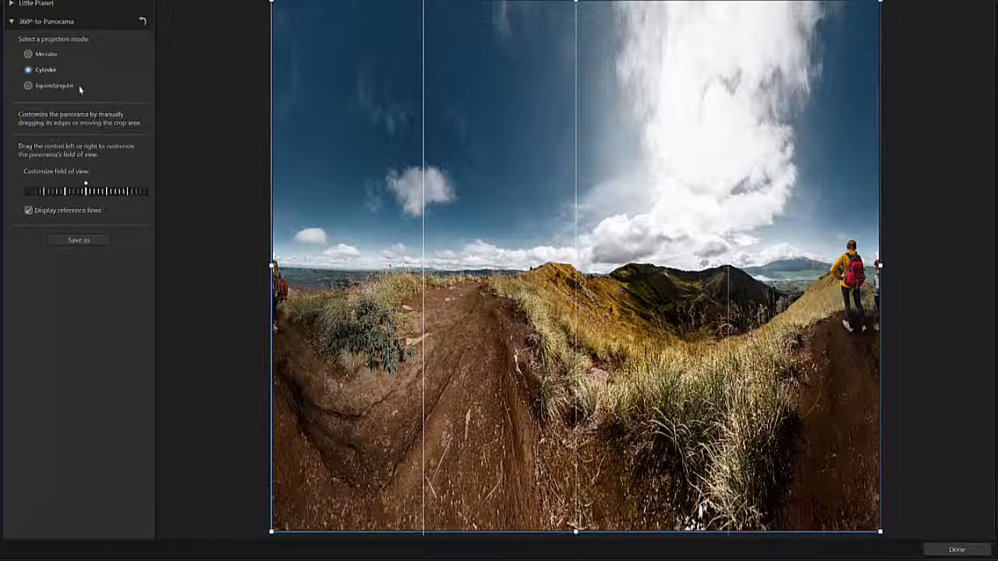
{"action": "left_click", "coordinate": [29, 86]}
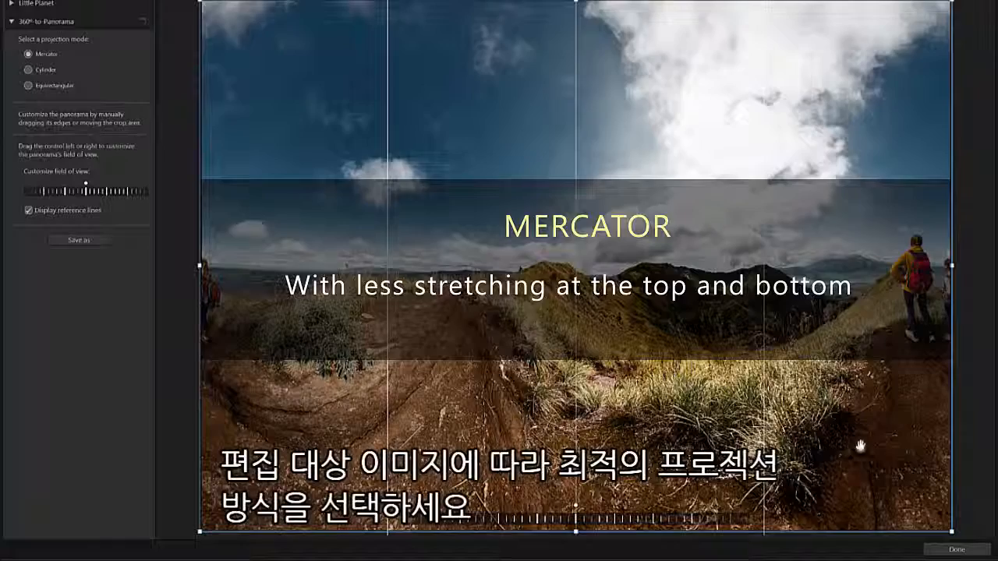
{"action": "left_click", "coordinate": [40, 83]}
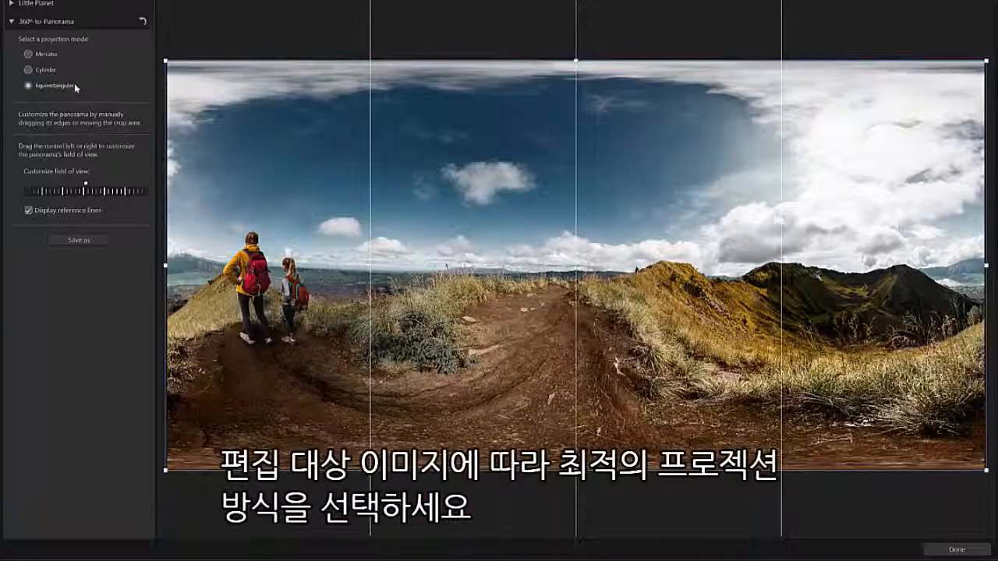
{"action": "left_click", "coordinate": [29, 70]}
{"action": "left_click", "coordinate": [28, 55]}
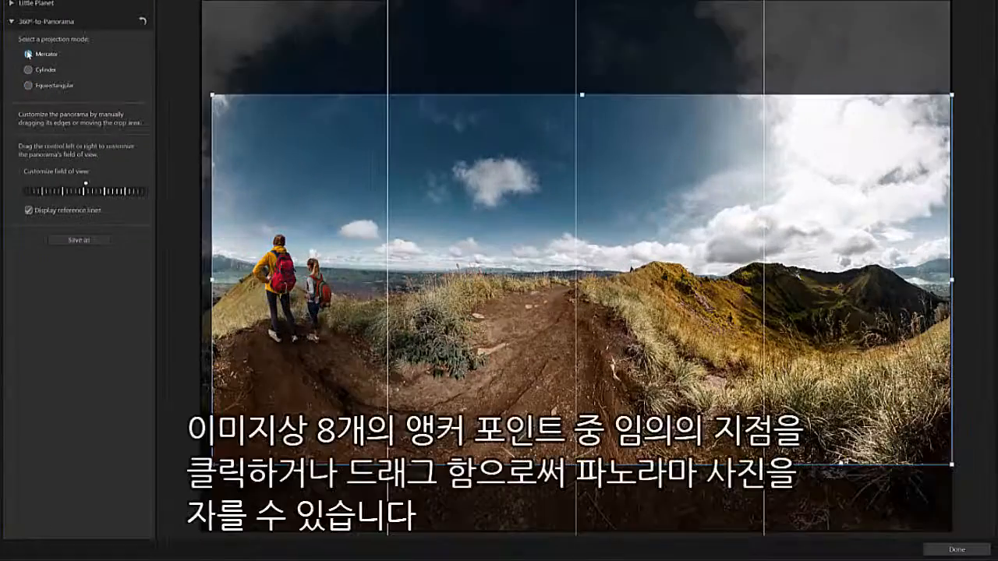
{"action": "left_click", "coordinate": [29, 86]}
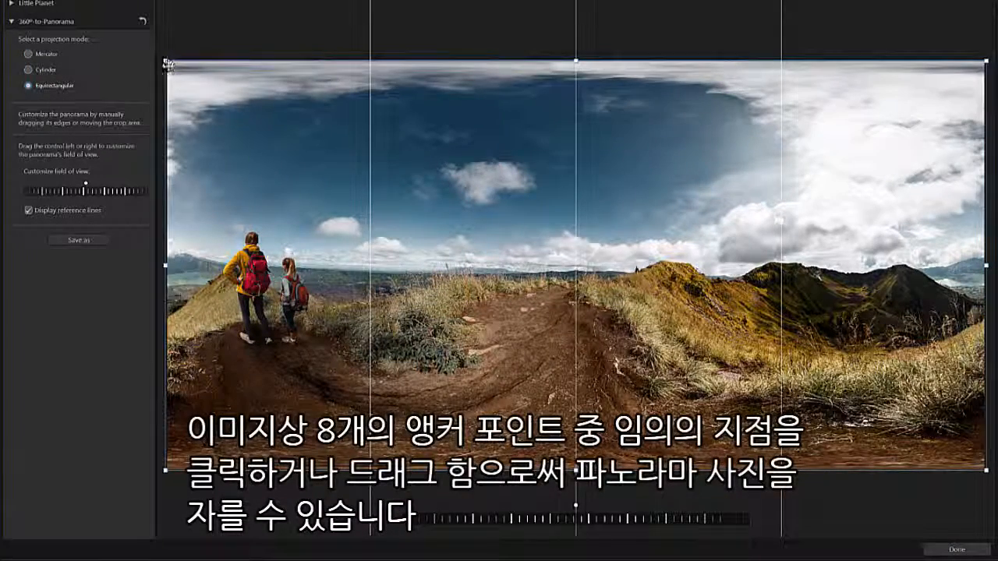
- Crop the panorama by lowering its top-left corner and raising its bottom edge, then shift the field of view control
{"action": "left_click_drag", "start_coordinate": [166, 61], "coordinate": [175, 103]}
{"action": "left_click_drag", "start_coordinate": [580, 465], "coordinate": [580, 440]}
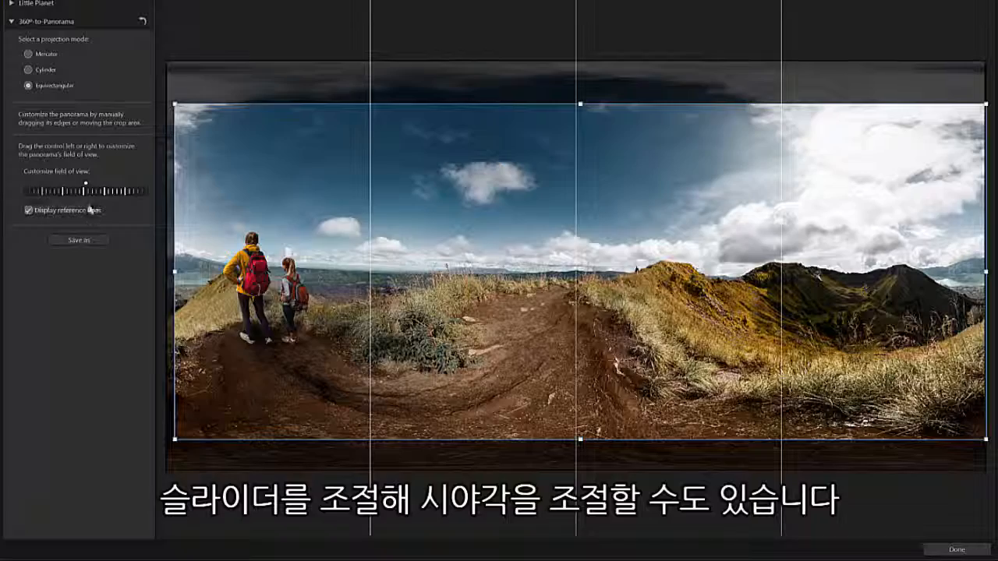
{"action": "left_click_drag", "start_coordinate": [85, 192], "coordinate": [267, 250]}
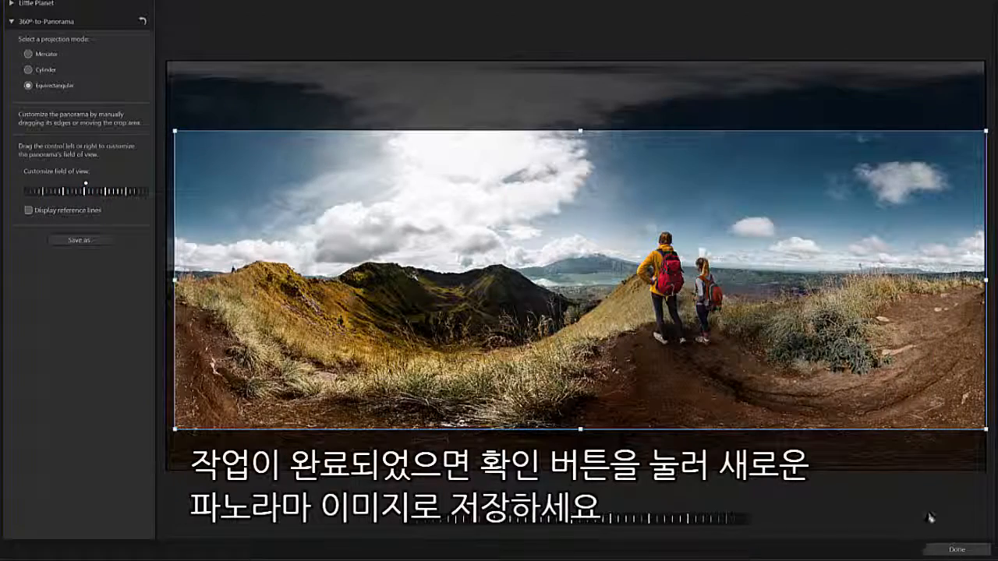
- Finish the panorama and save it as a JPG named PANORAMA
{"action": "left_click", "coordinate": [946, 550]}
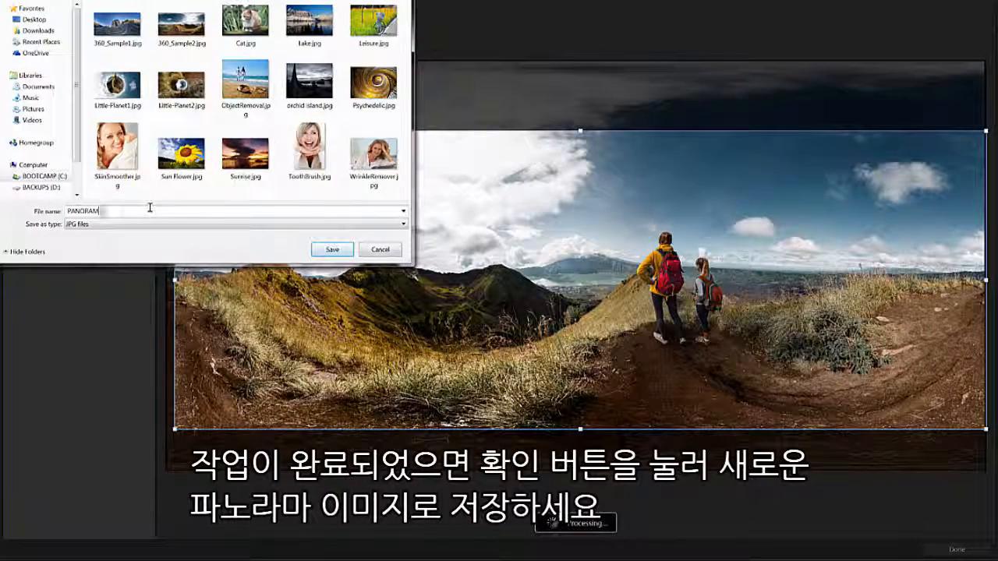
{"action": "left_click", "coordinate": [333, 250]}
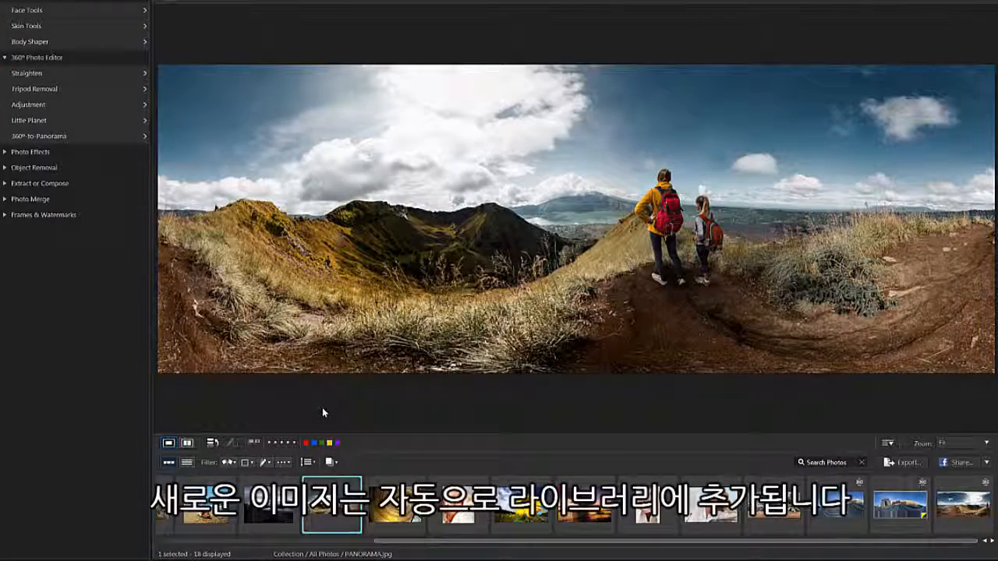